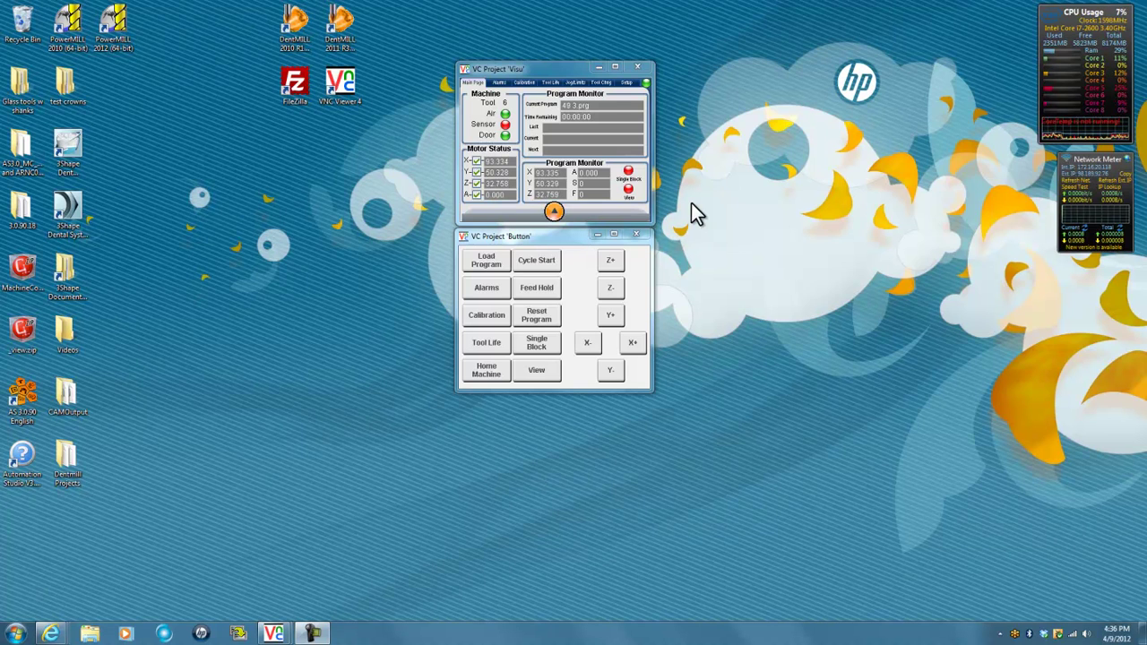
# - Show the Visu Setup page and select the FileZilla desktop shortcut
pyautogui.click(627, 82)
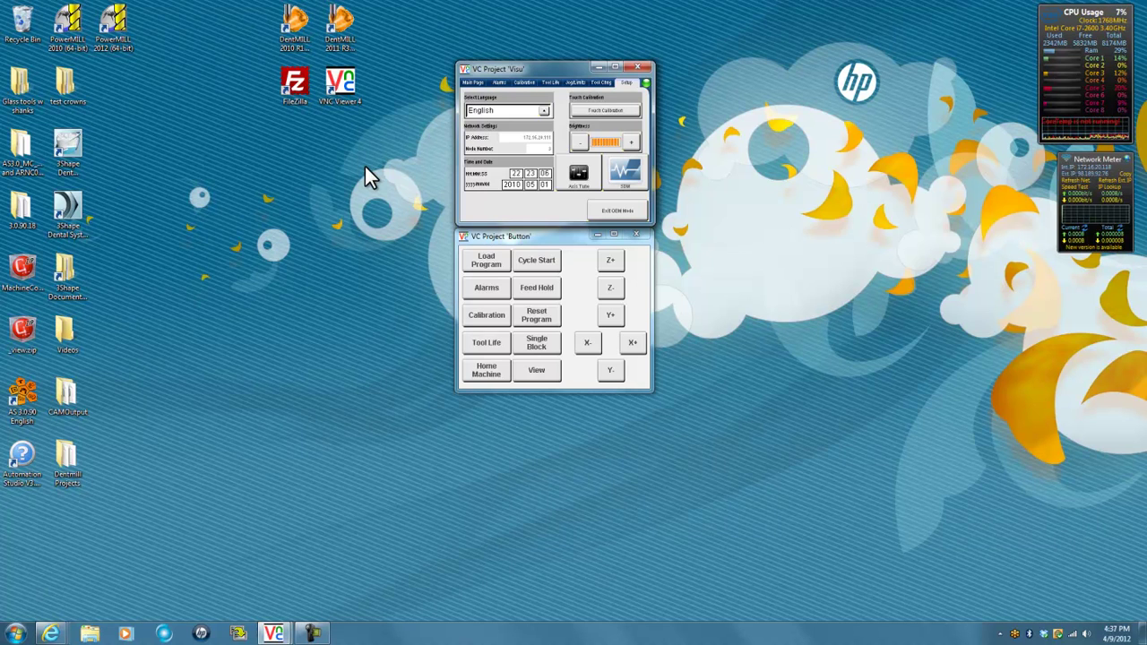
pyautogui.click(295, 90)
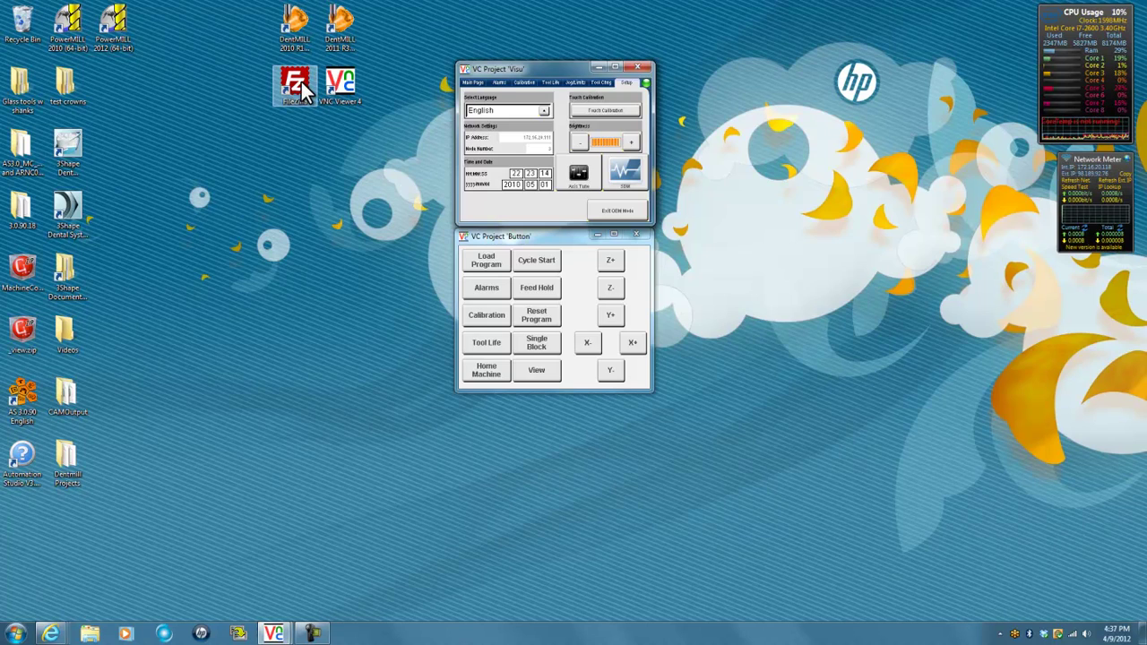
# - Launch FileZilla, close and relaunch it, then position the window over the local CAMOutput listing
pyautogui.doubleClick(303, 90)
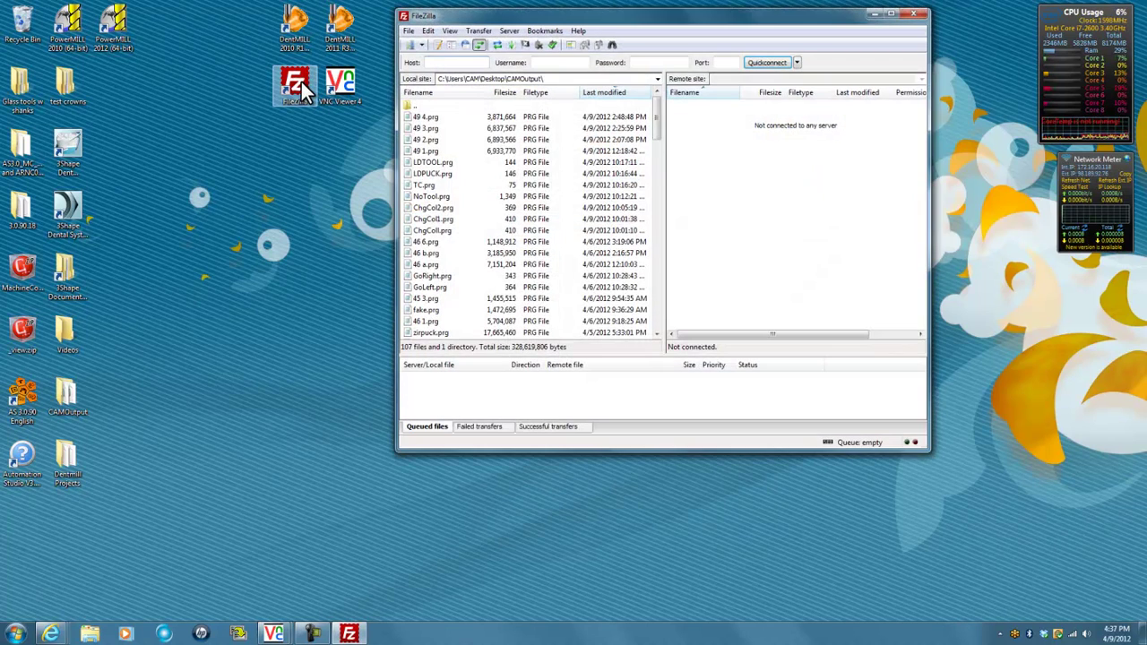
pyautogui.moveTo(686, 18); pyautogui.dragTo(541, 125)
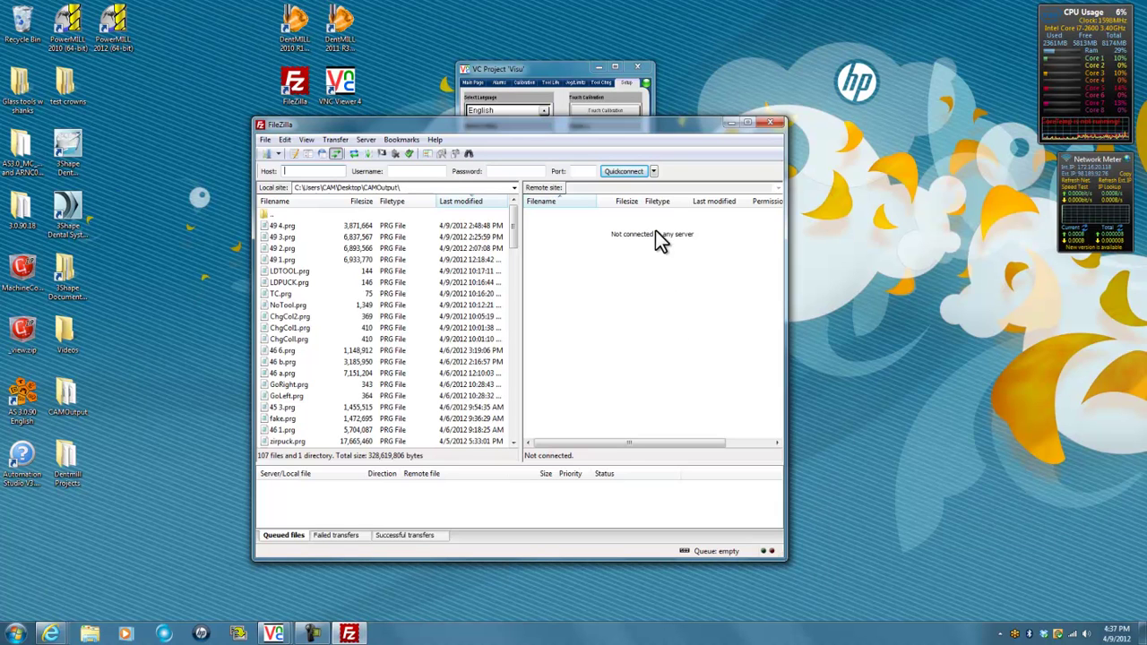
pyautogui.click(410, 154)
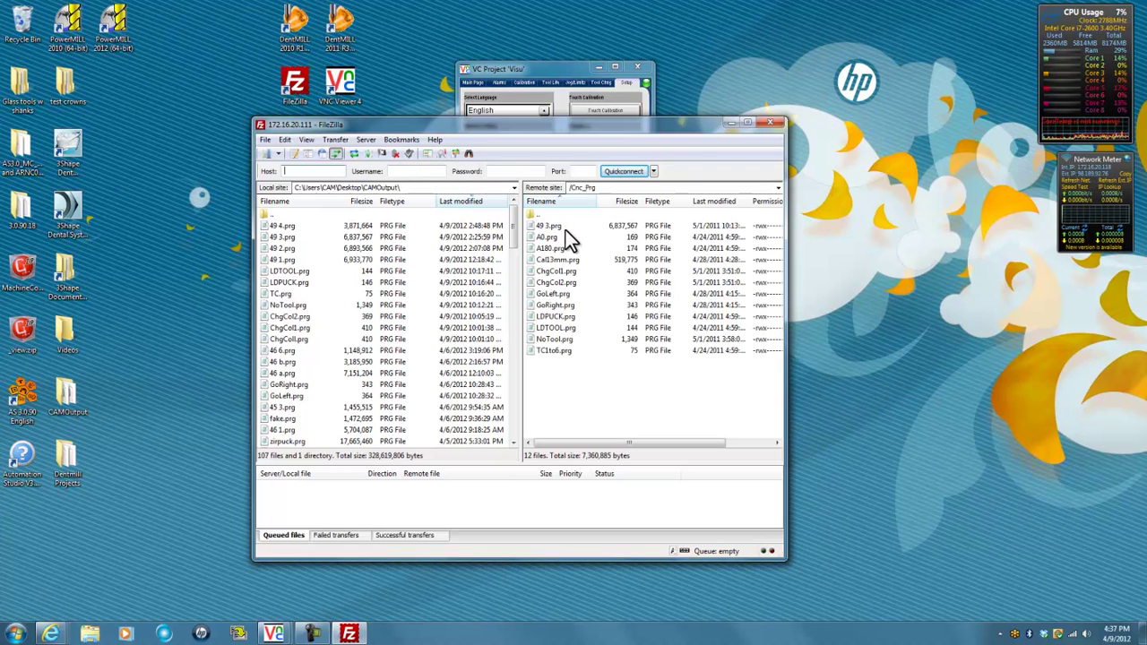
pyautogui.click(768, 123)
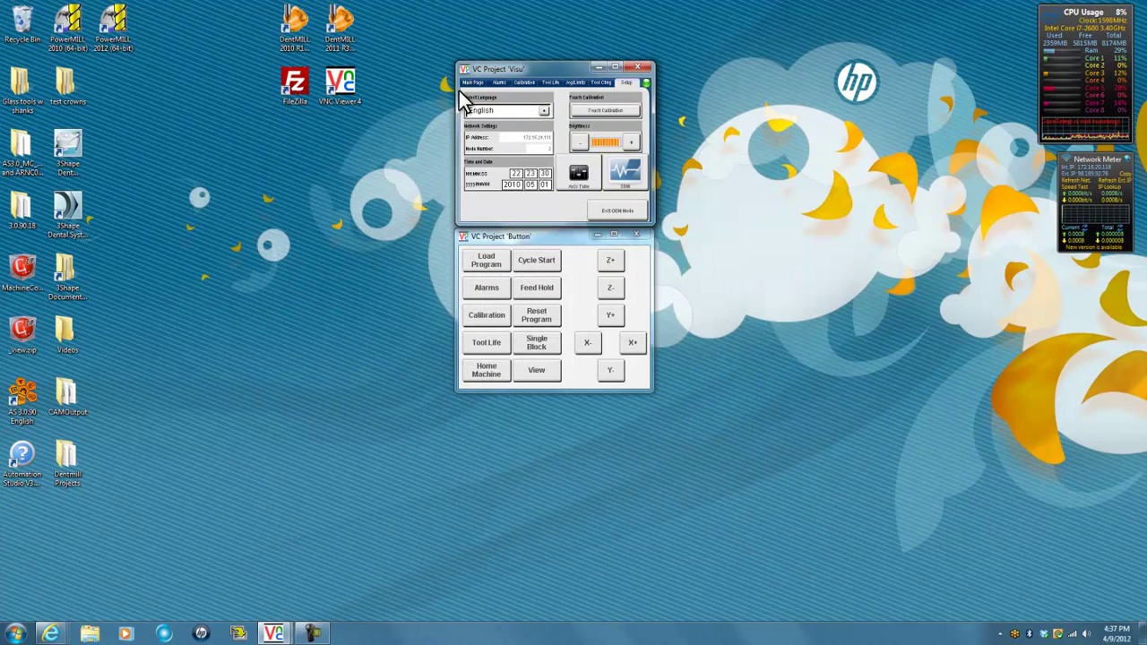
pyautogui.doubleClick(308, 94)
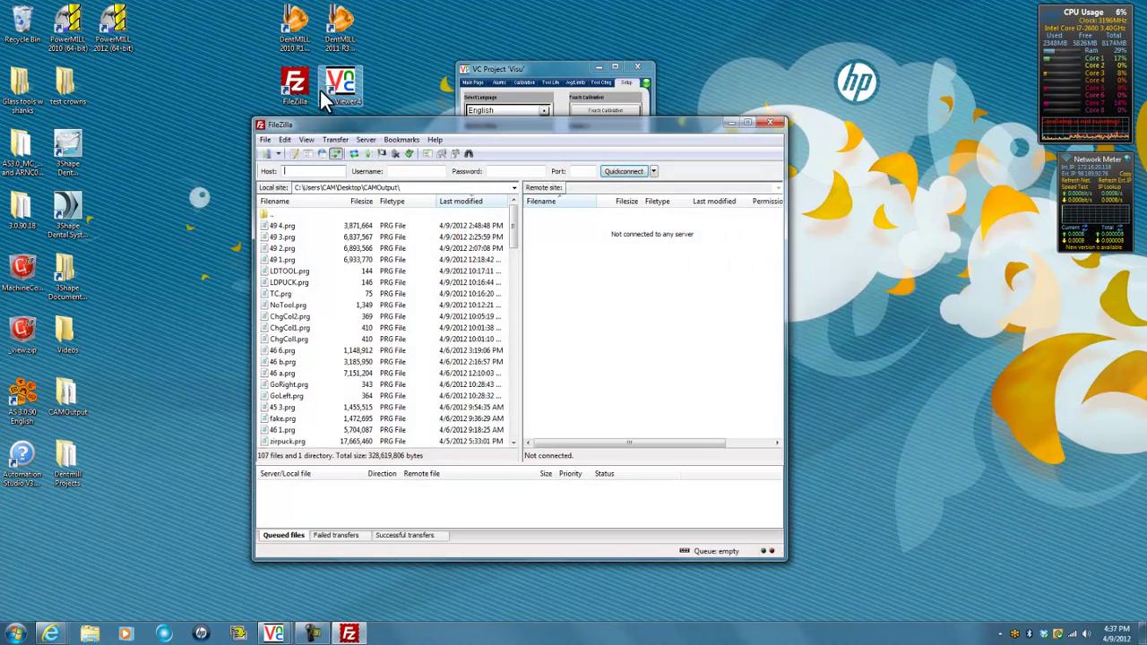
pyautogui.moveTo(404, 128); pyautogui.dragTo(399, 175)
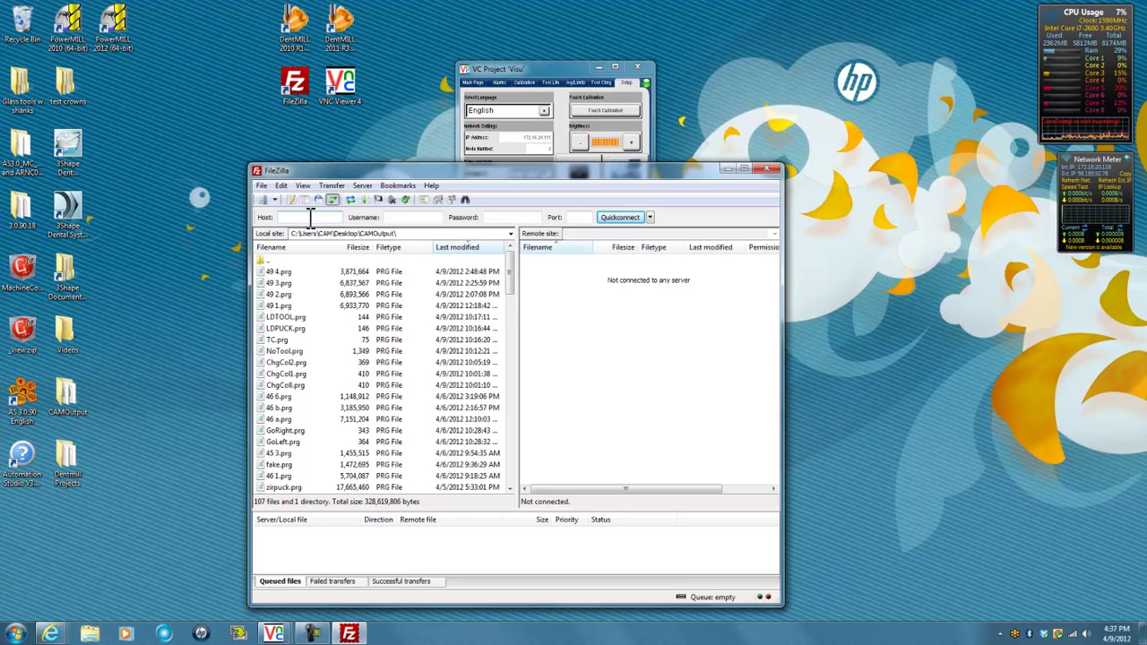
# - Connect to host 172.16.20.111 and open the remote Cnc_Prg folder
pyautogui.write('172.16.20.111')
pyautogui.press('Return')
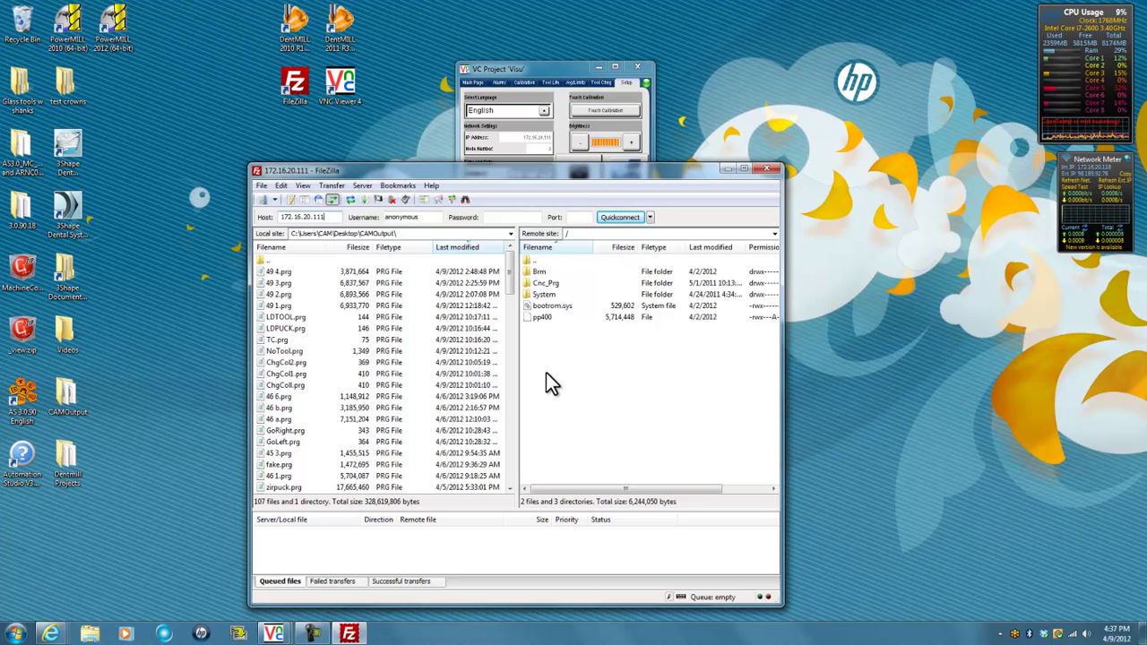
pyautogui.click(536, 285)
pyautogui.doubleClick(538, 285)
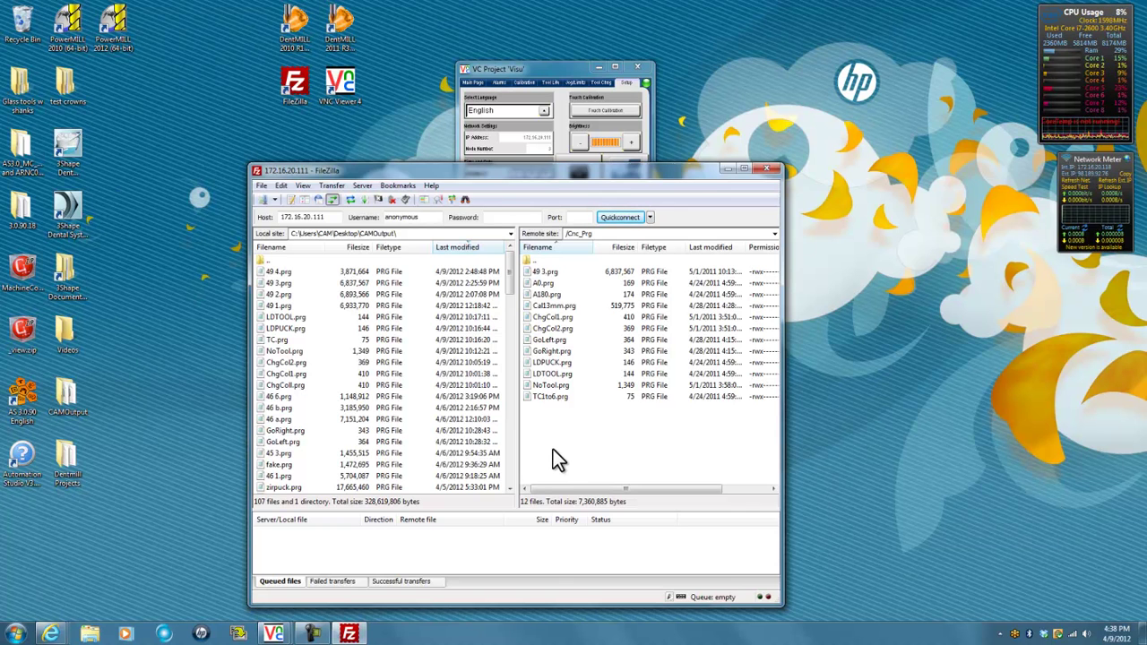
# - Copy 49 4.prg into the mill's /Cnc_Prg folder, confirm it arrived, and minimize FileZilla
pyautogui.click(283, 272)
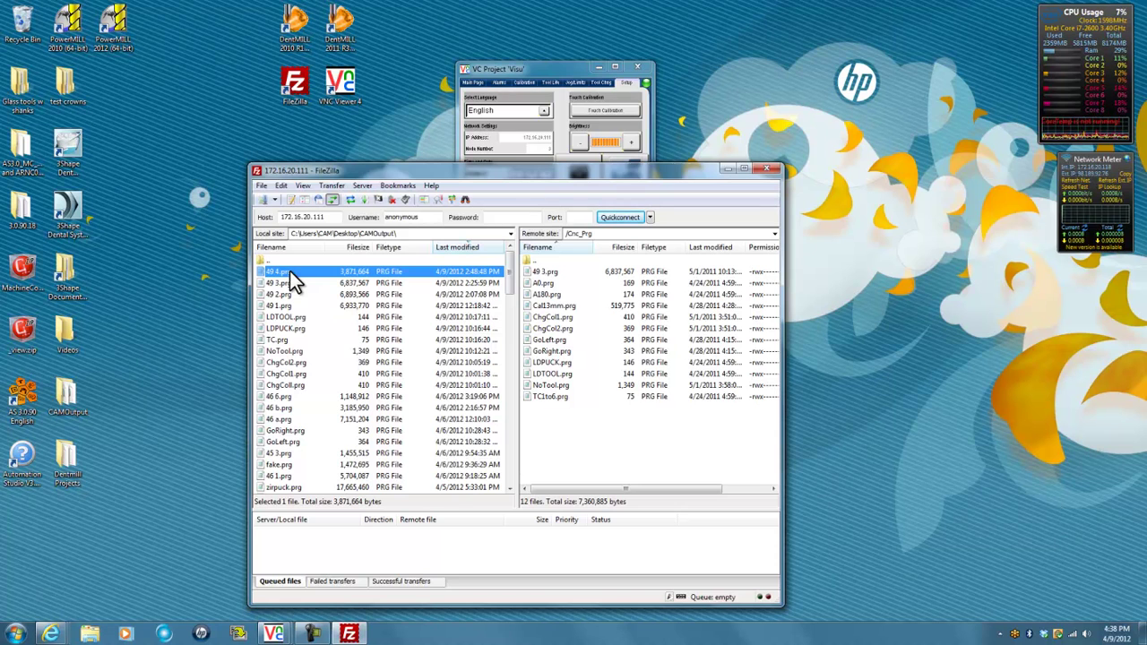
pyautogui.moveTo(289, 270); pyautogui.dragTo(580, 433)
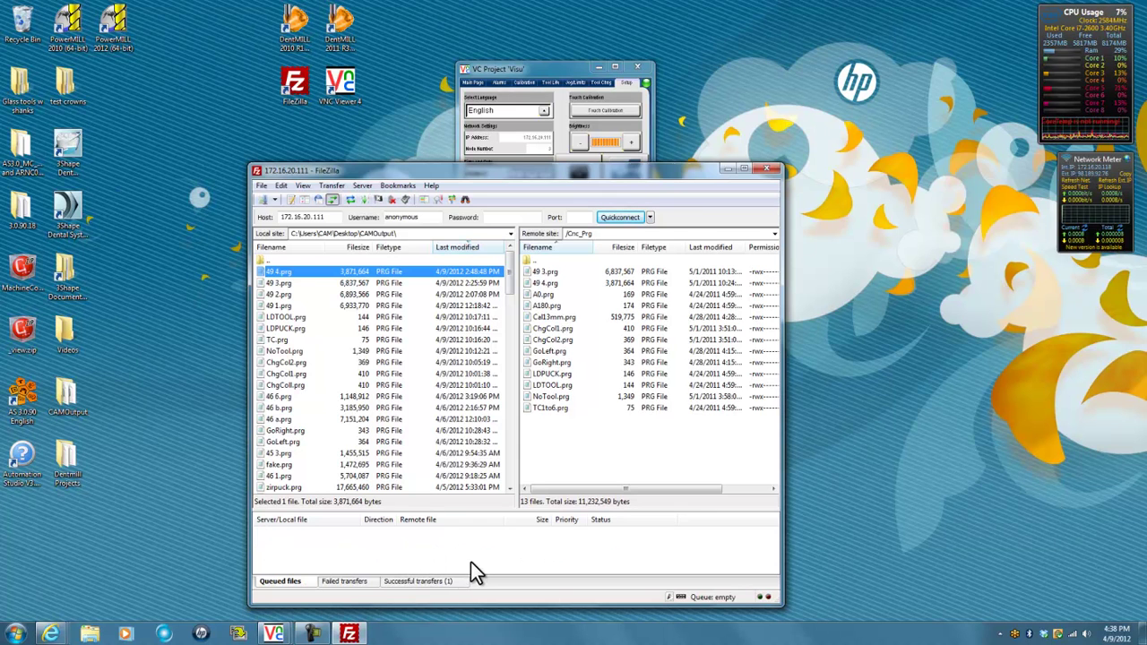
pyautogui.click(552, 282)
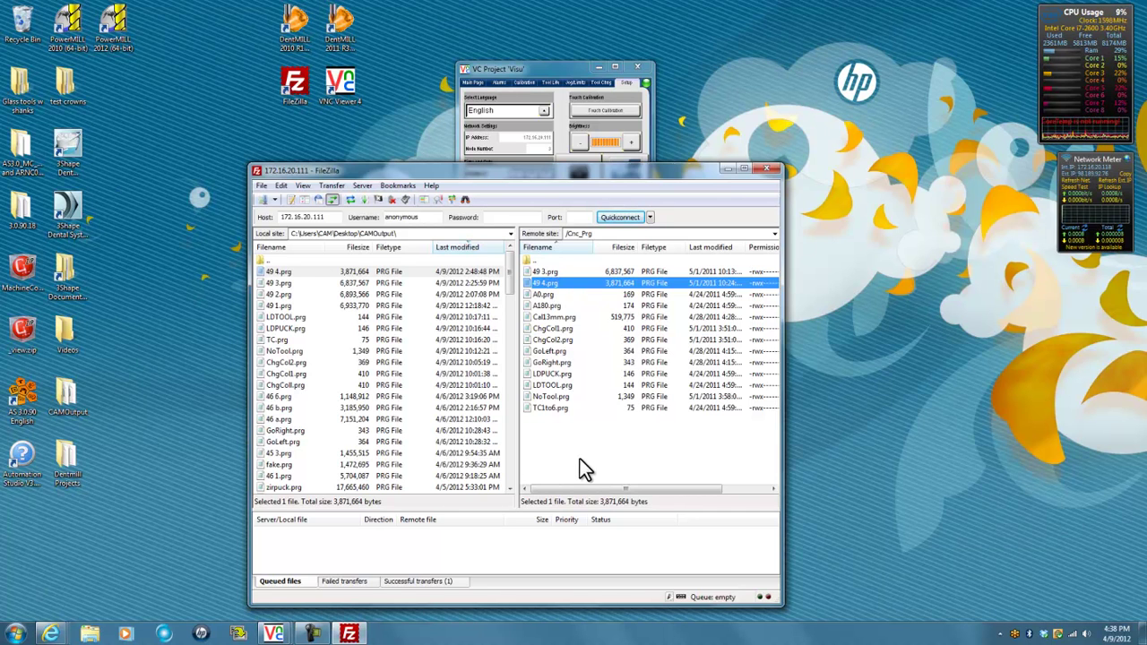
pyautogui.click(725, 168)
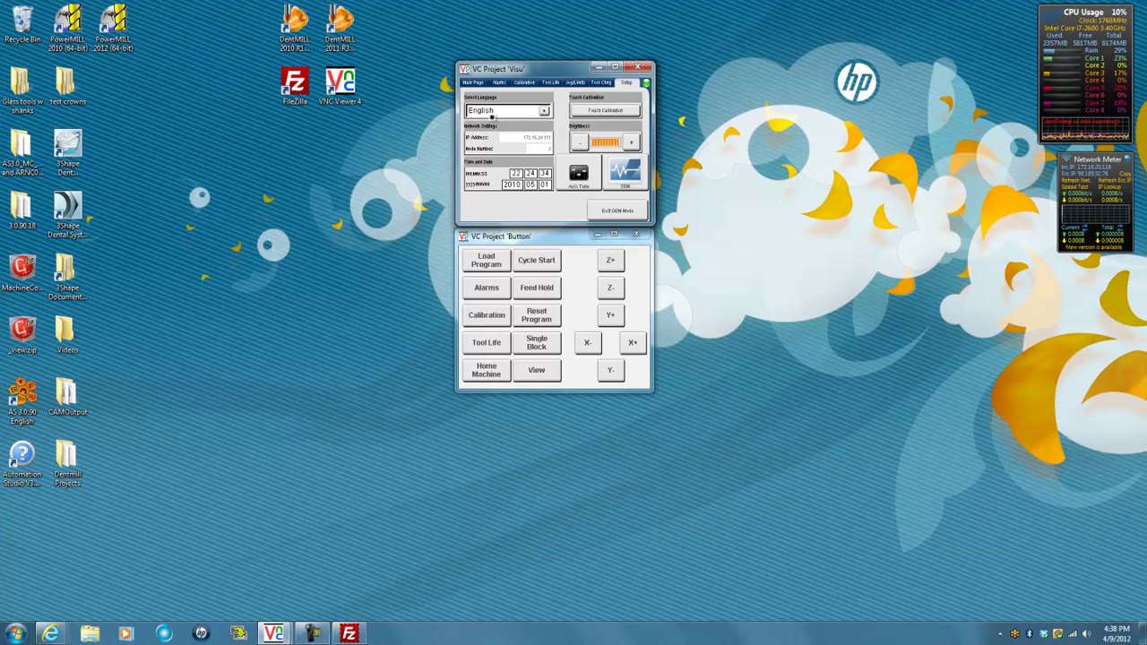
# - From Main Page, load 49 4.prg from the CF program list starting at the beginning, then close Visu
pyautogui.click(471, 81)
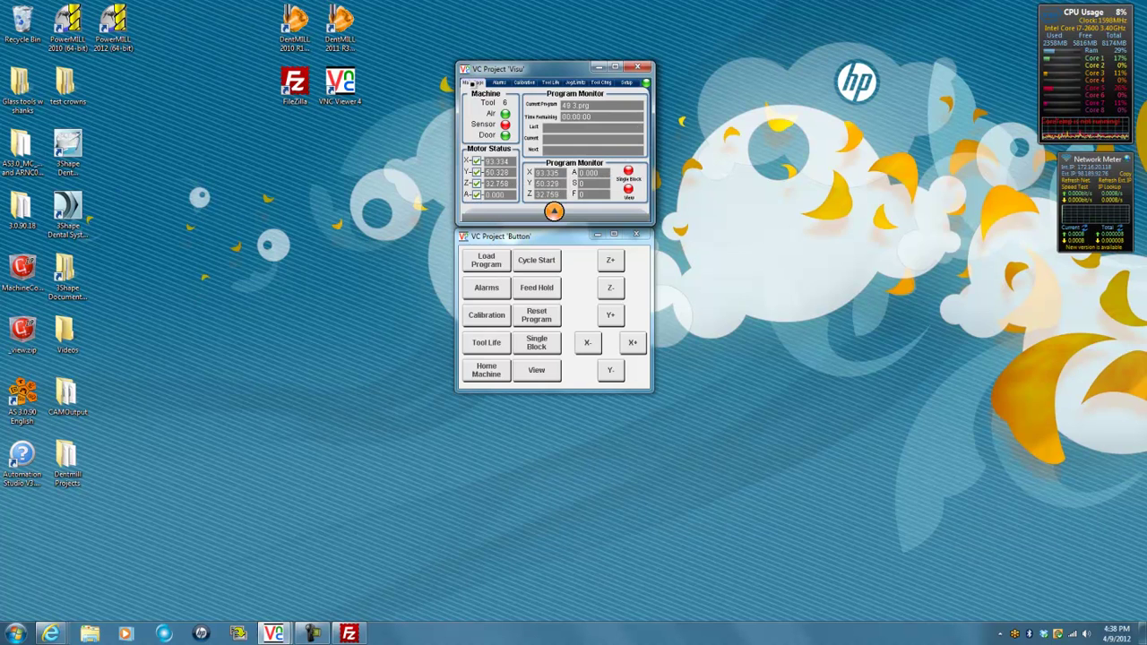
pyautogui.click(484, 269)
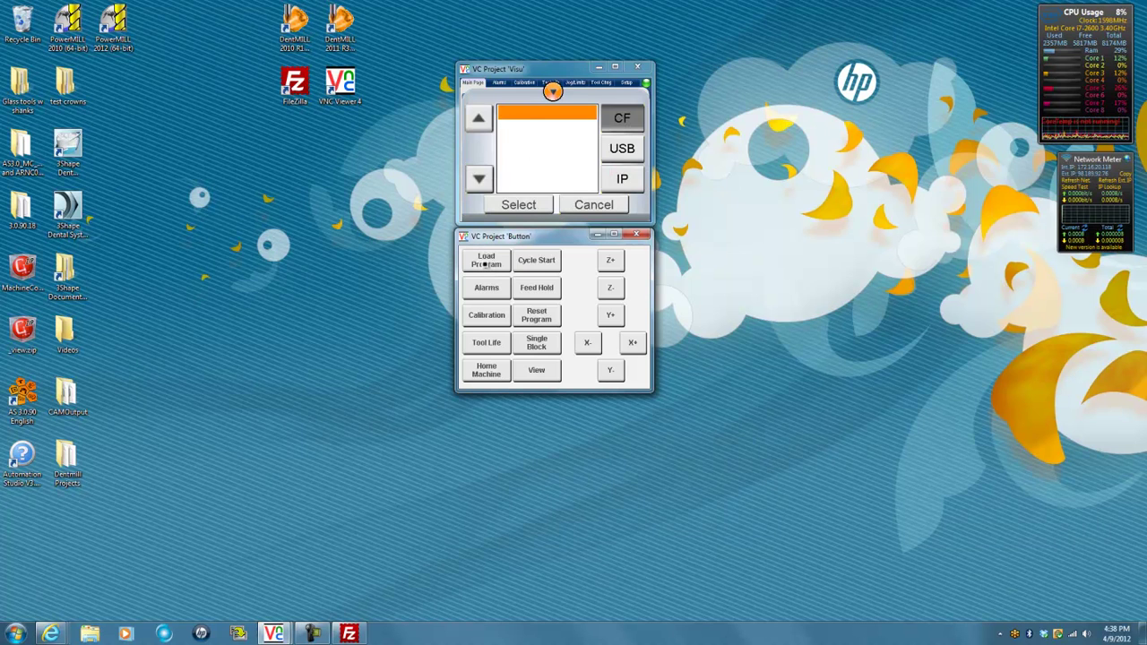
pyautogui.click(478, 177)
pyautogui.click(479, 178)
pyautogui.click(478, 178)
pyautogui.click(479, 177)
pyautogui.click(478, 178)
pyautogui.click(478, 117)
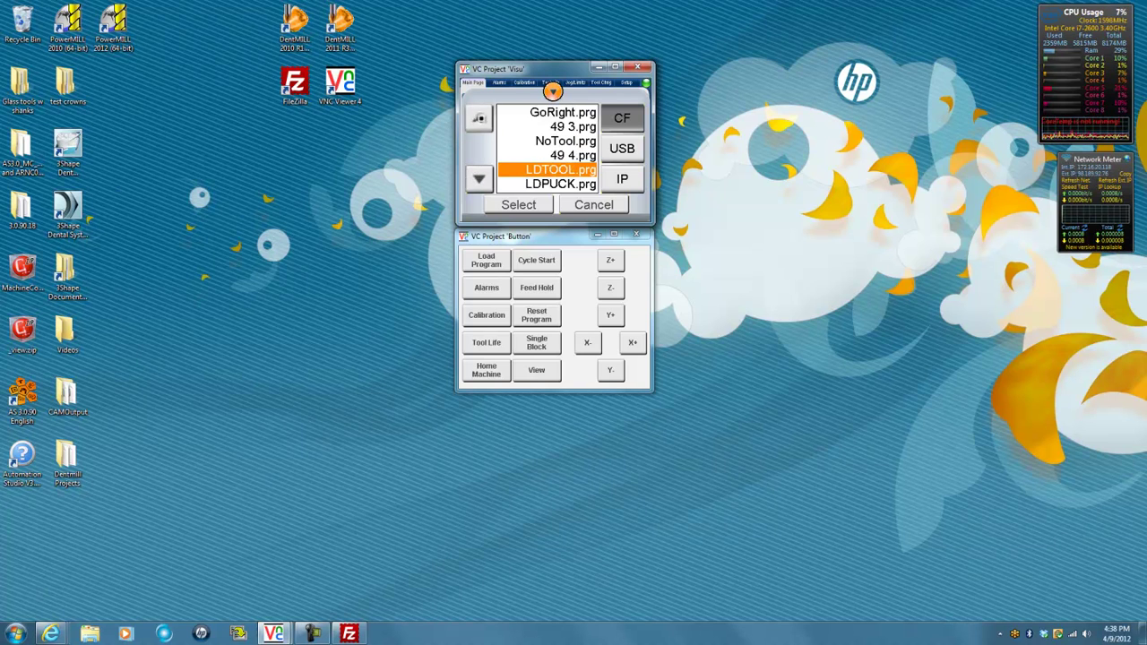
pyautogui.click(479, 117)
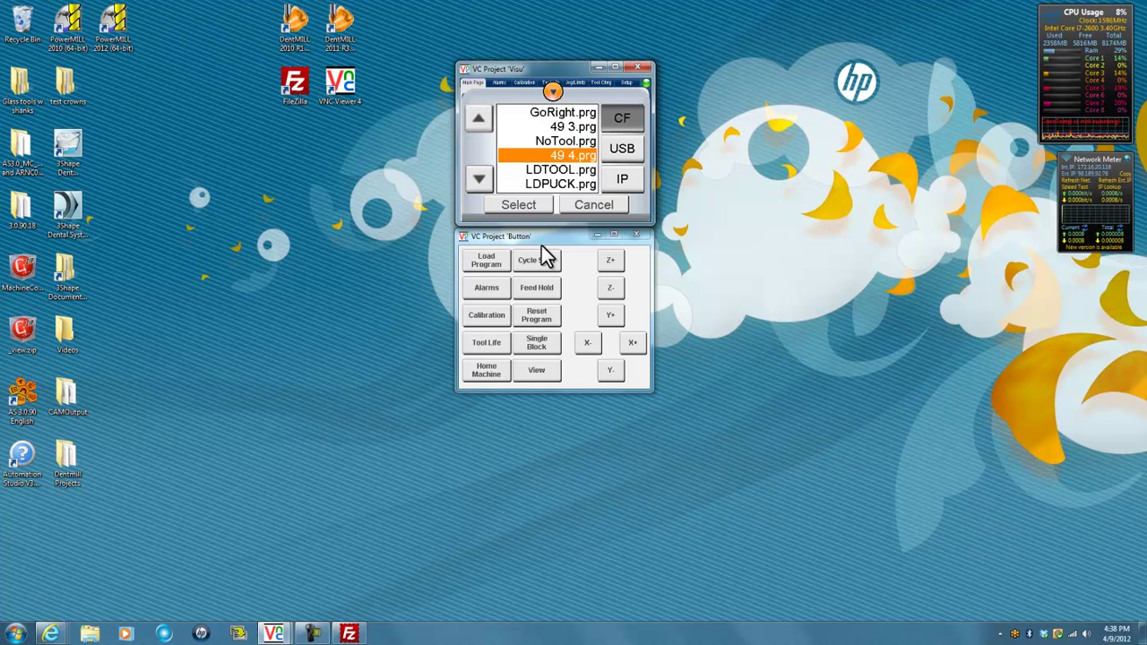
pyautogui.click(518, 202)
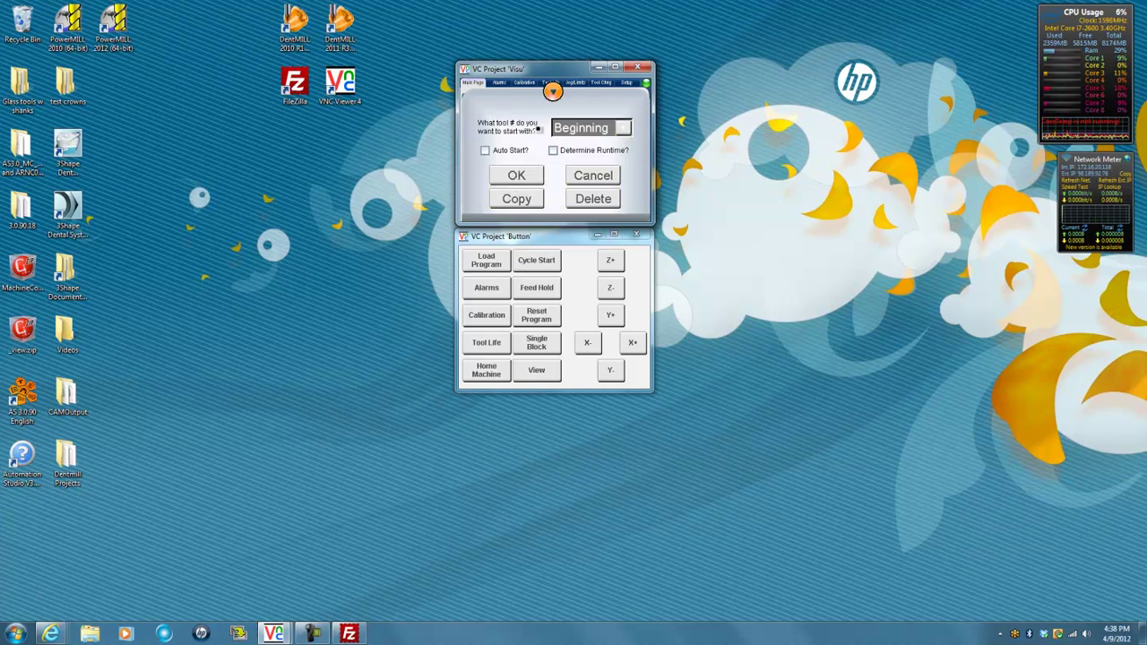
pyautogui.click(503, 176)
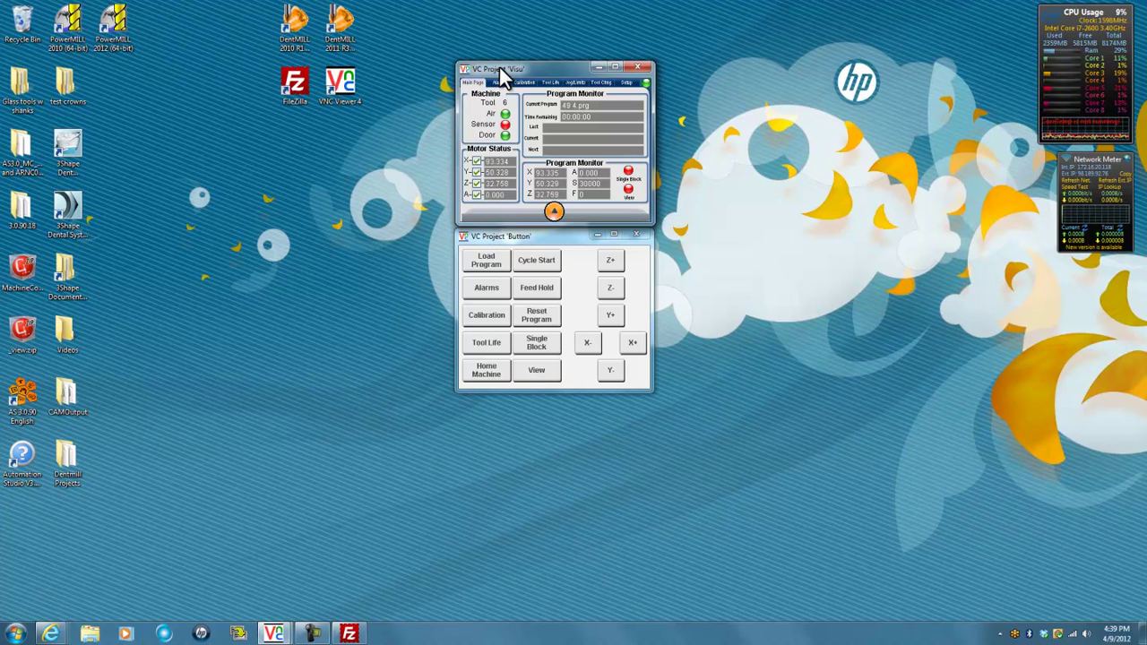
pyautogui.click(636, 68)
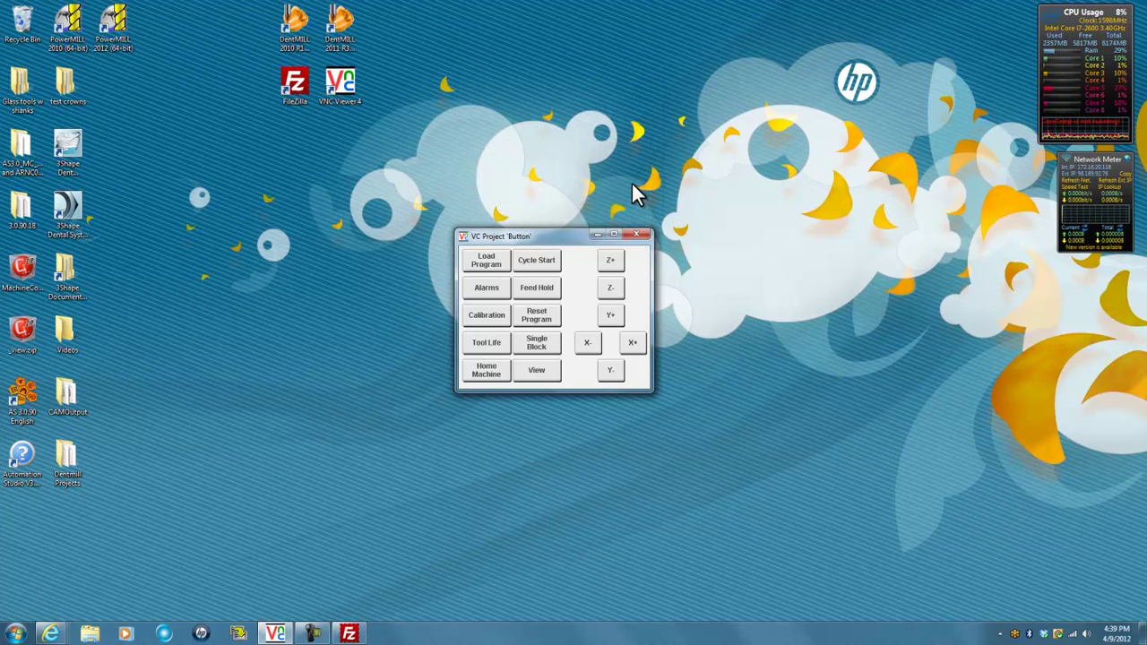
# - Close the Button panel, then reconnect VNC Viewer to server 172.16.20.111 and enter the password
pyautogui.click(637, 236)
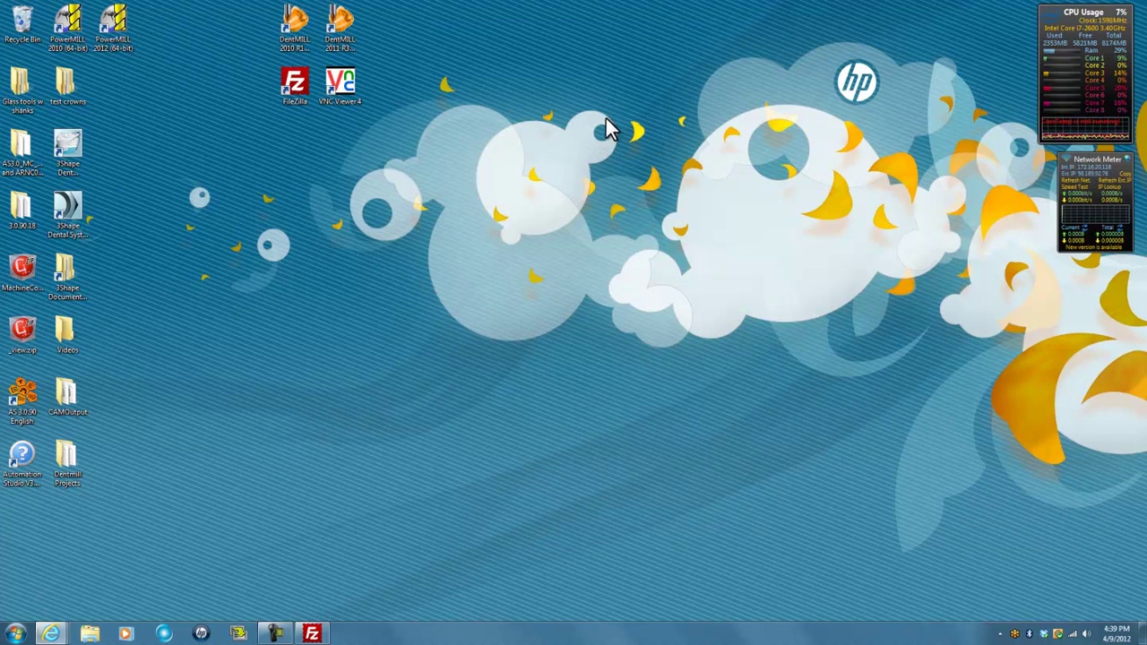
pyautogui.doubleClick(352, 85)
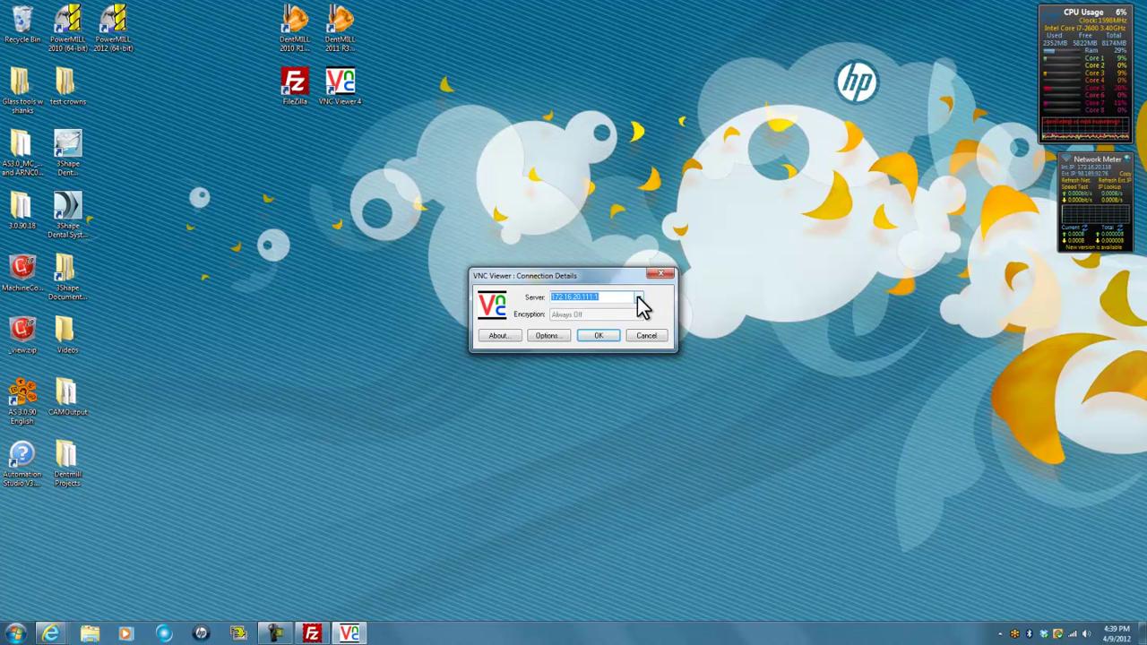
pyautogui.click(638, 298)
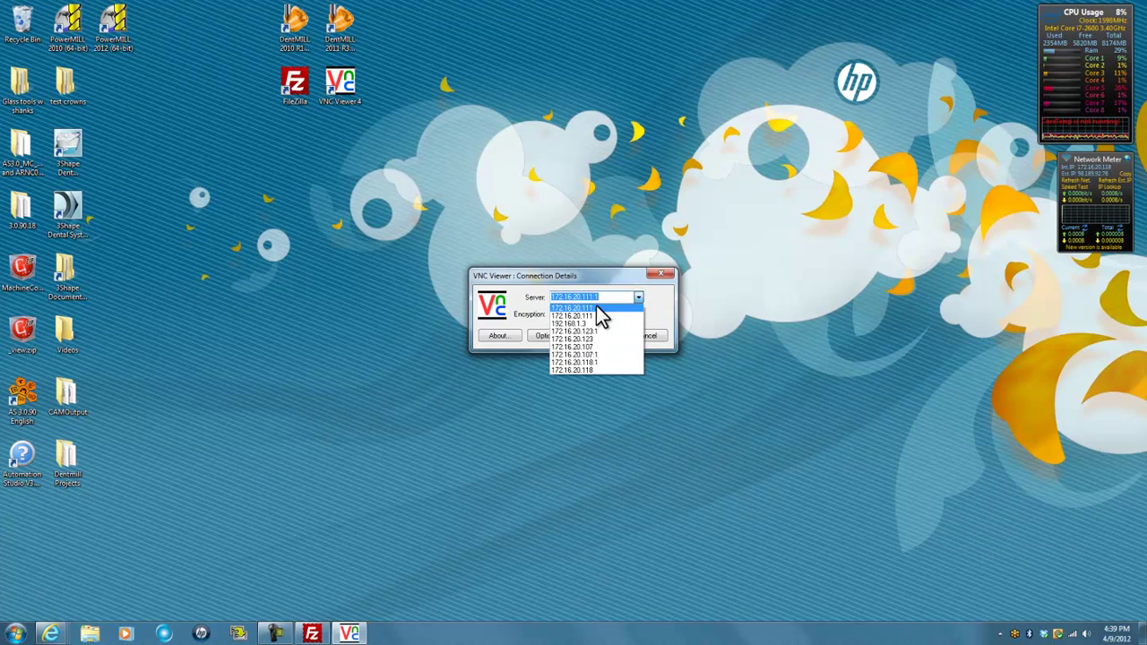
pyautogui.click(610, 226)
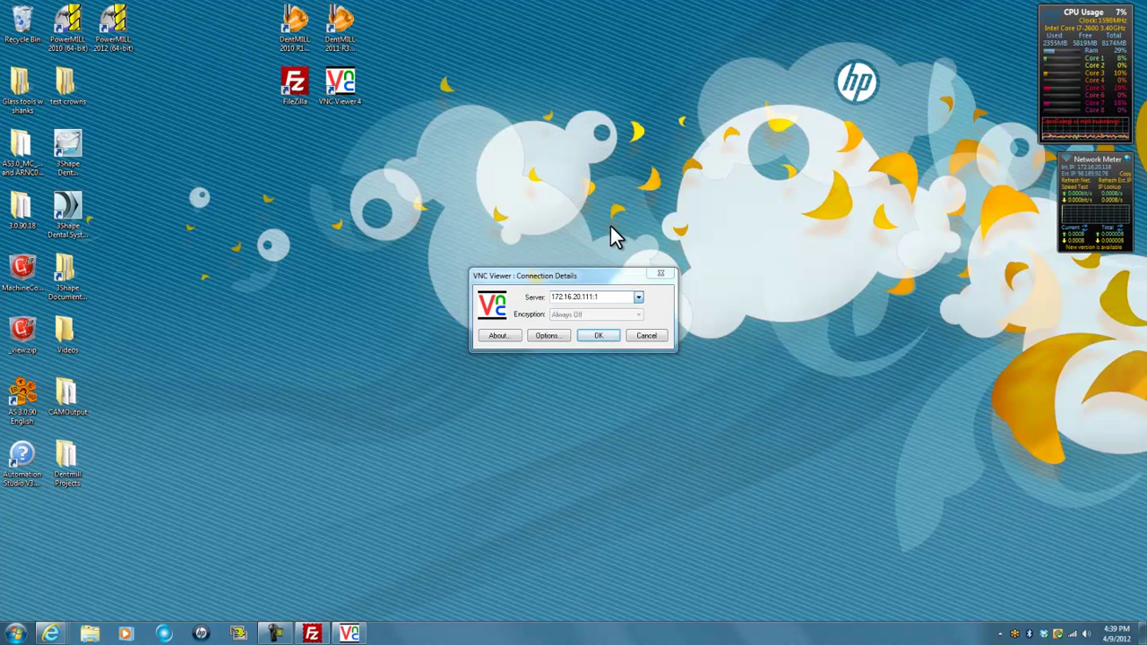
pyautogui.click(609, 297)
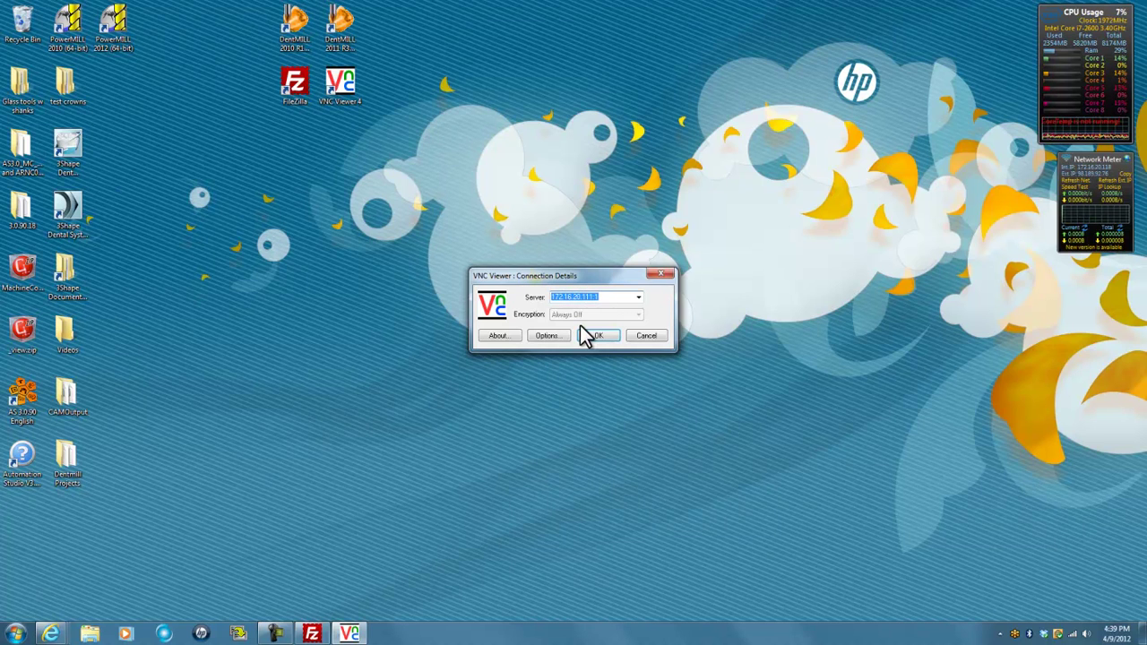
pyautogui.write('172.16.20.111')
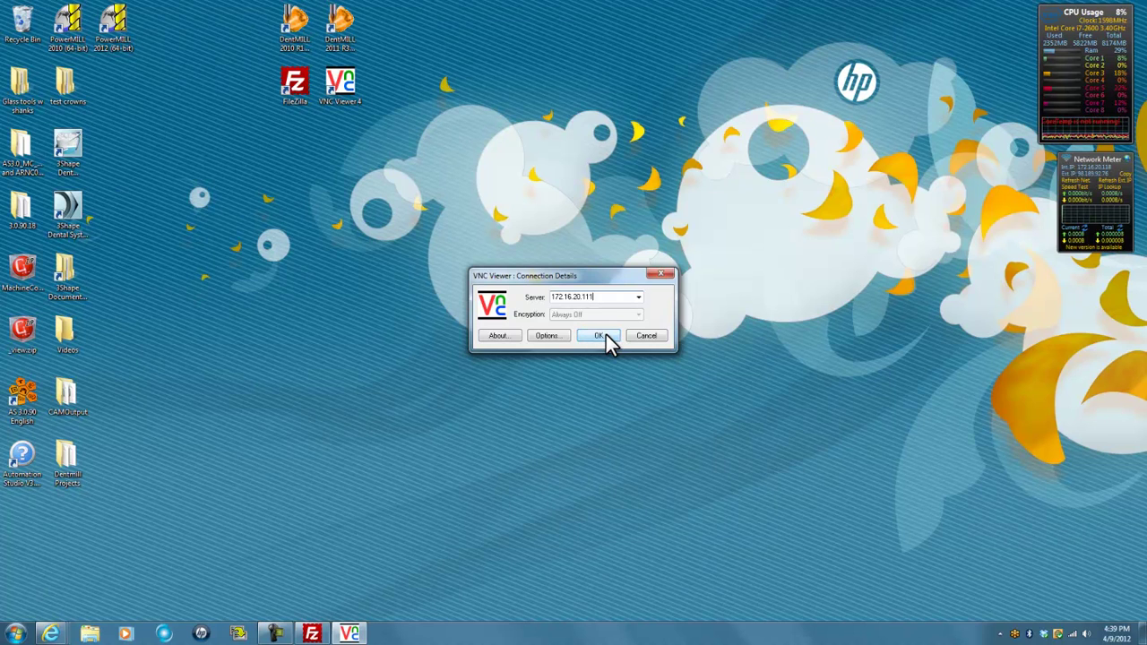
pyautogui.click(605, 335)
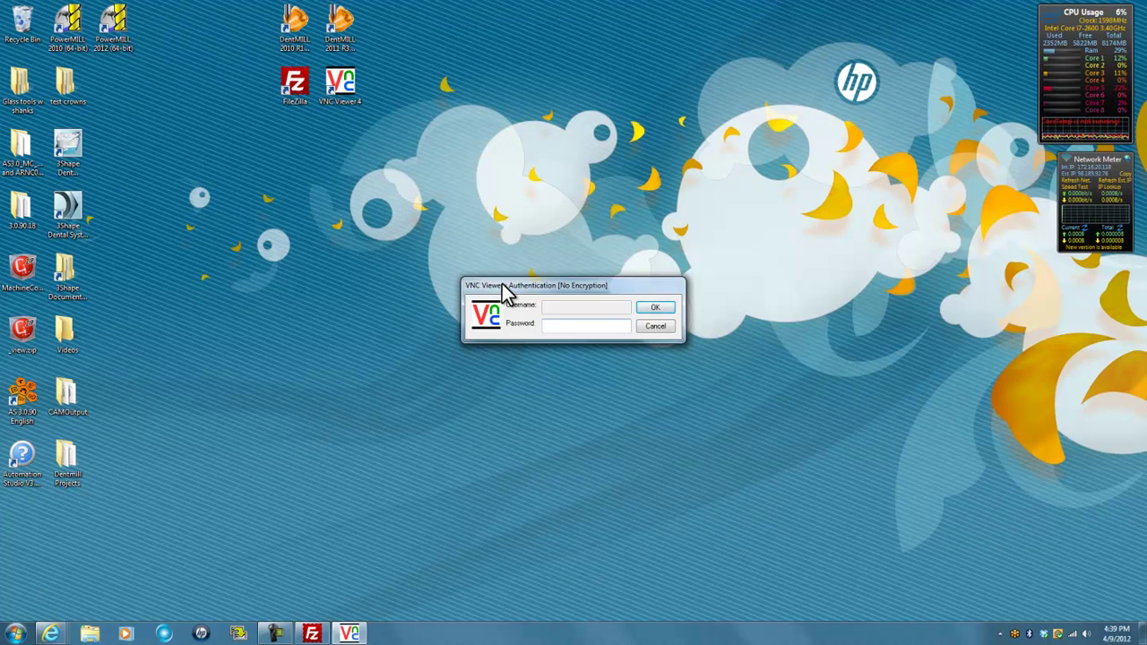
pyautogui.write('*')
pyautogui.click(653, 310)
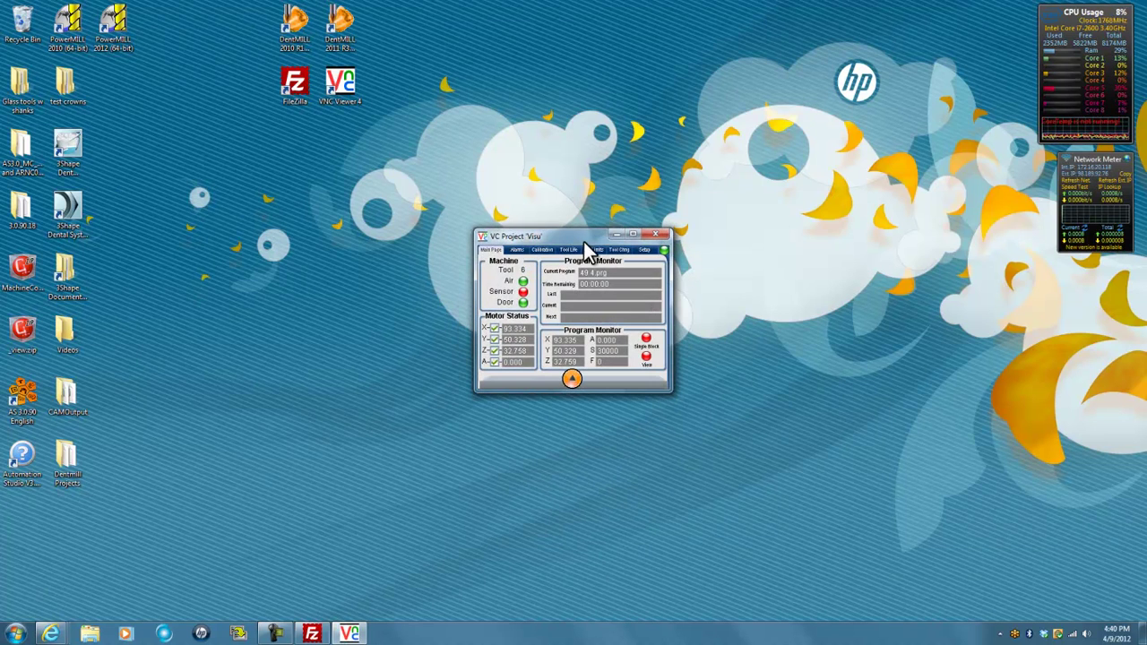
pyautogui.moveTo(583, 237); pyautogui.dragTo(556, 141)
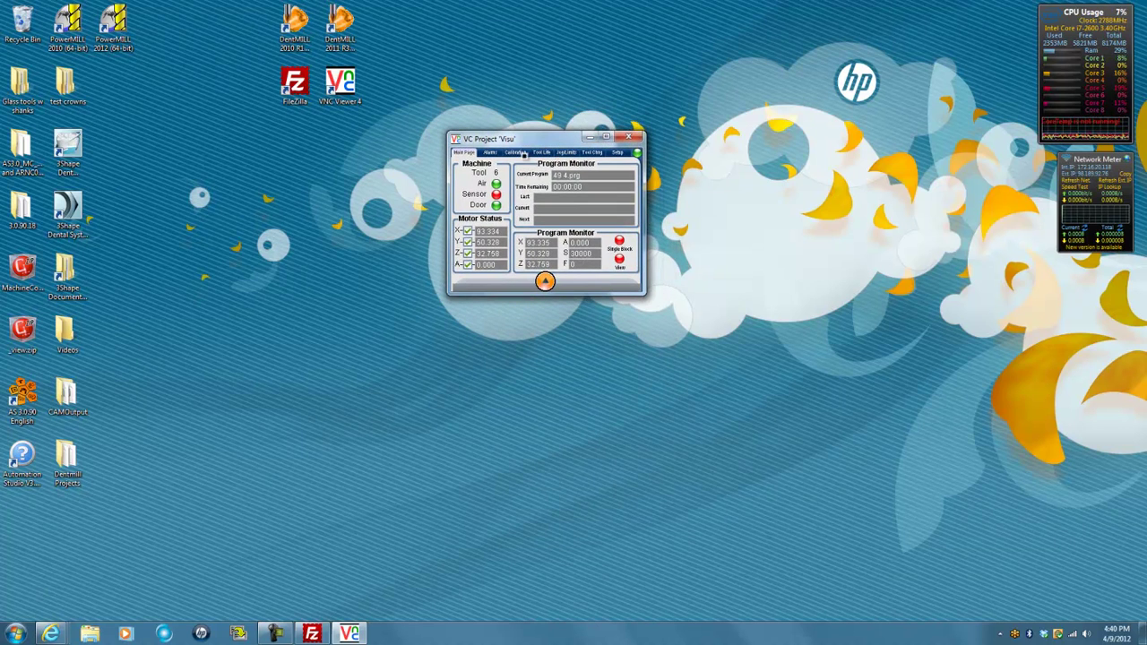
pyautogui.click(490, 153)
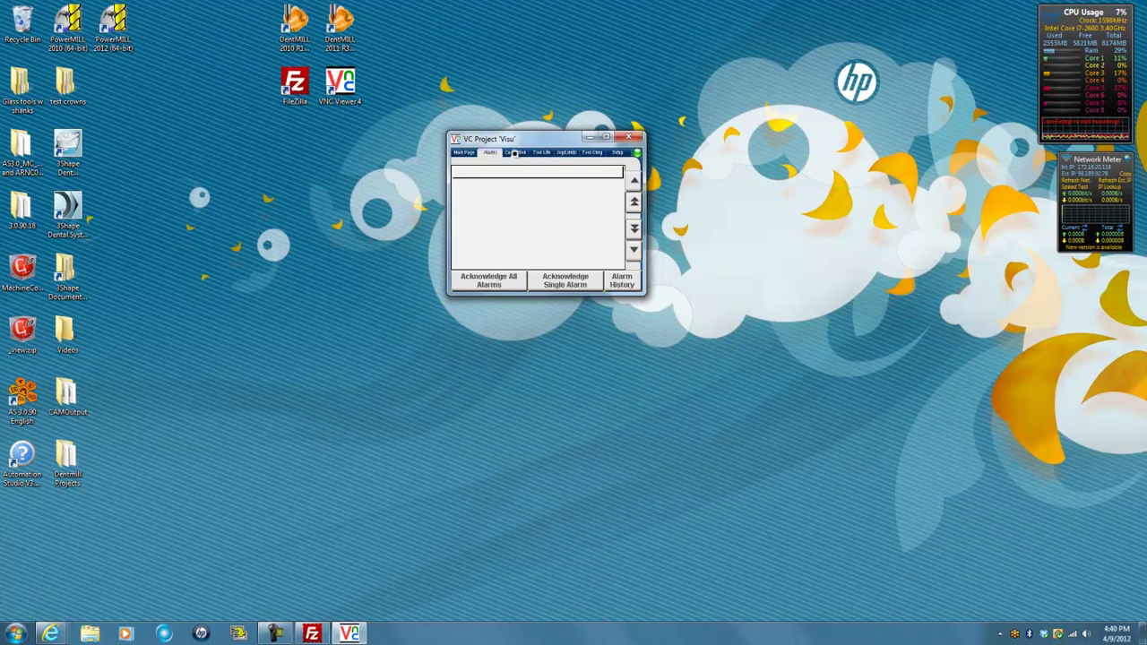
pyautogui.click(514, 152)
pyautogui.click(465, 153)
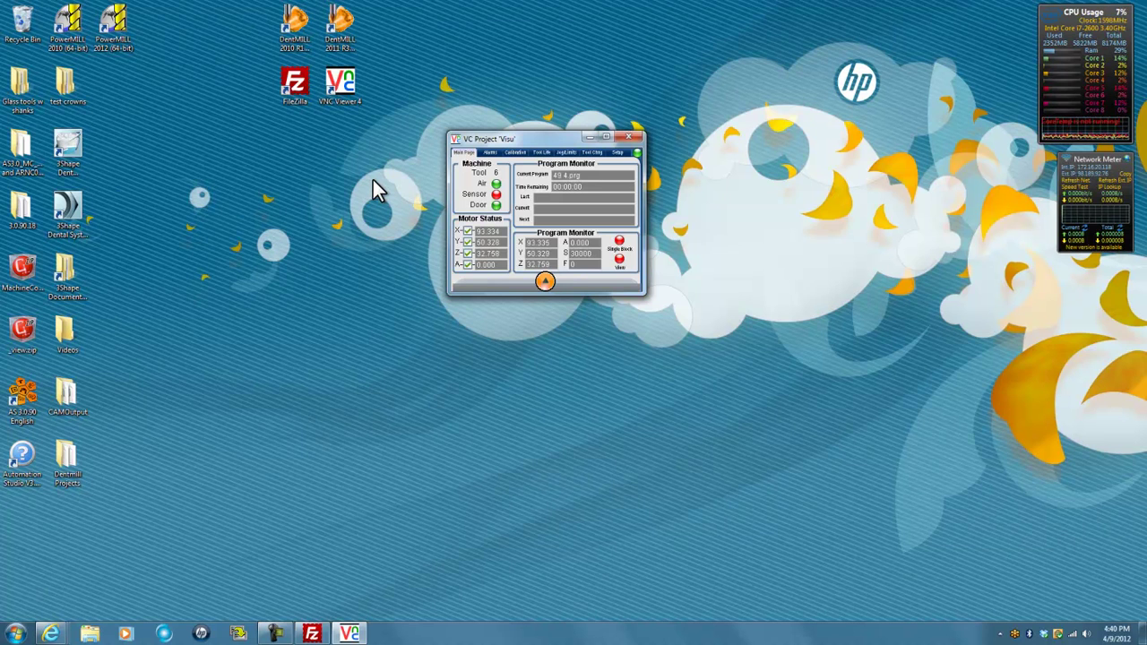
# - Open a second VNC Viewer session to 172.16.20.111:1 and authenticate to show the Button panel
pyautogui.click(347, 89)
pyautogui.doubleClick(347, 90)
pyautogui.moveTo(601, 276); pyautogui.dragTo(571, 328)
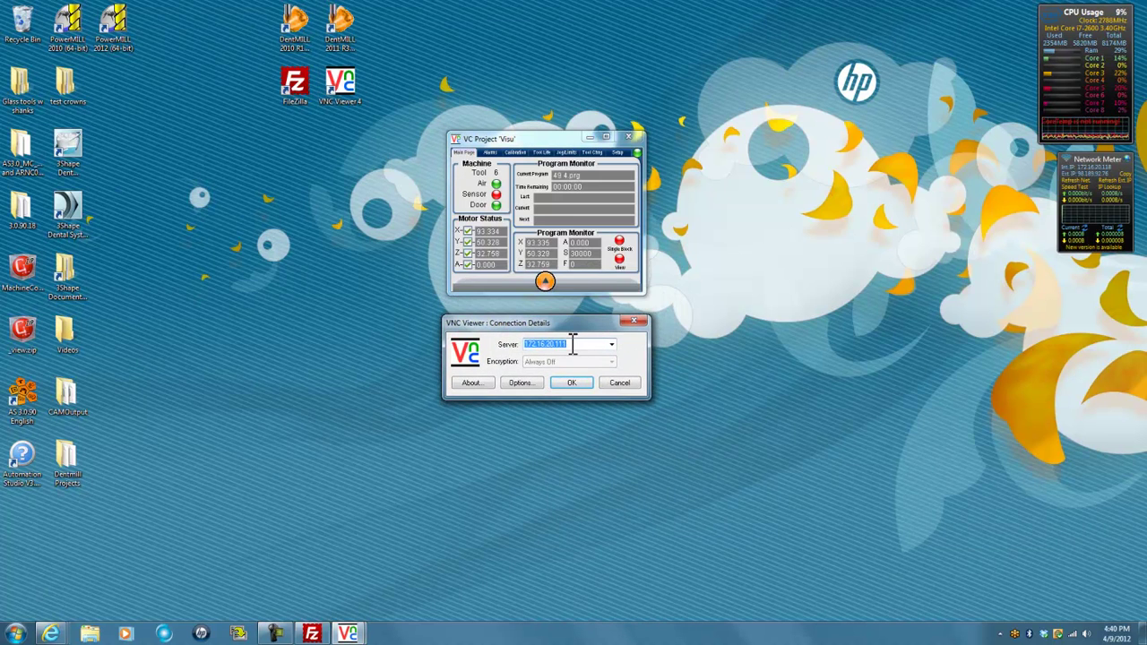
pyautogui.click(569, 344)
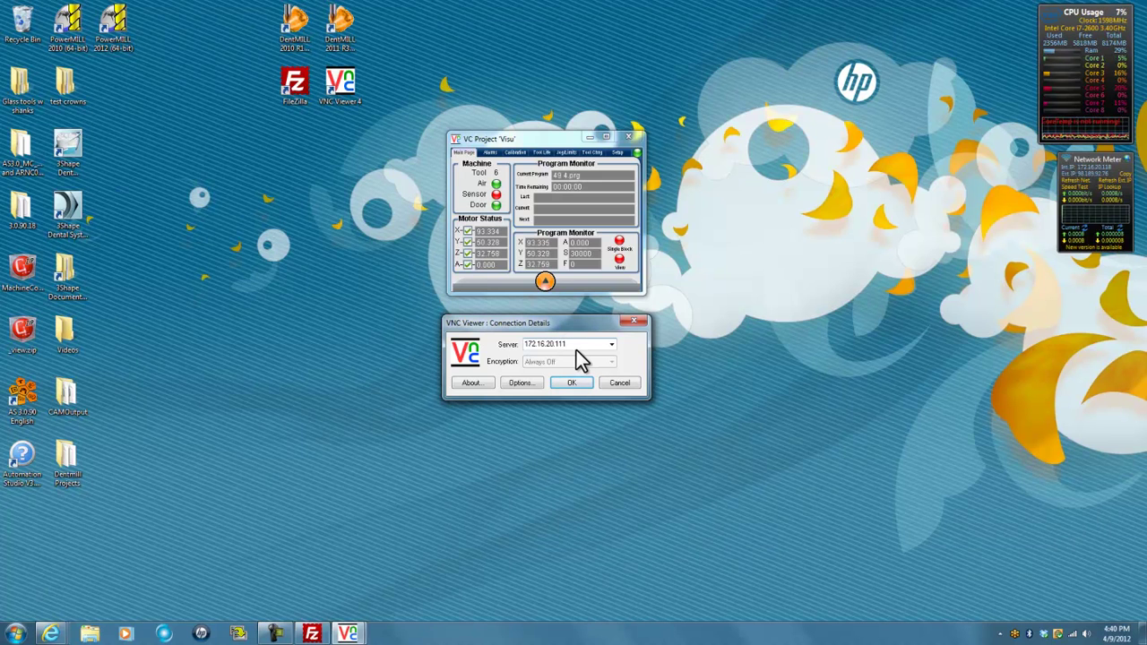
pyautogui.write(':1')
pyautogui.click(576, 385)
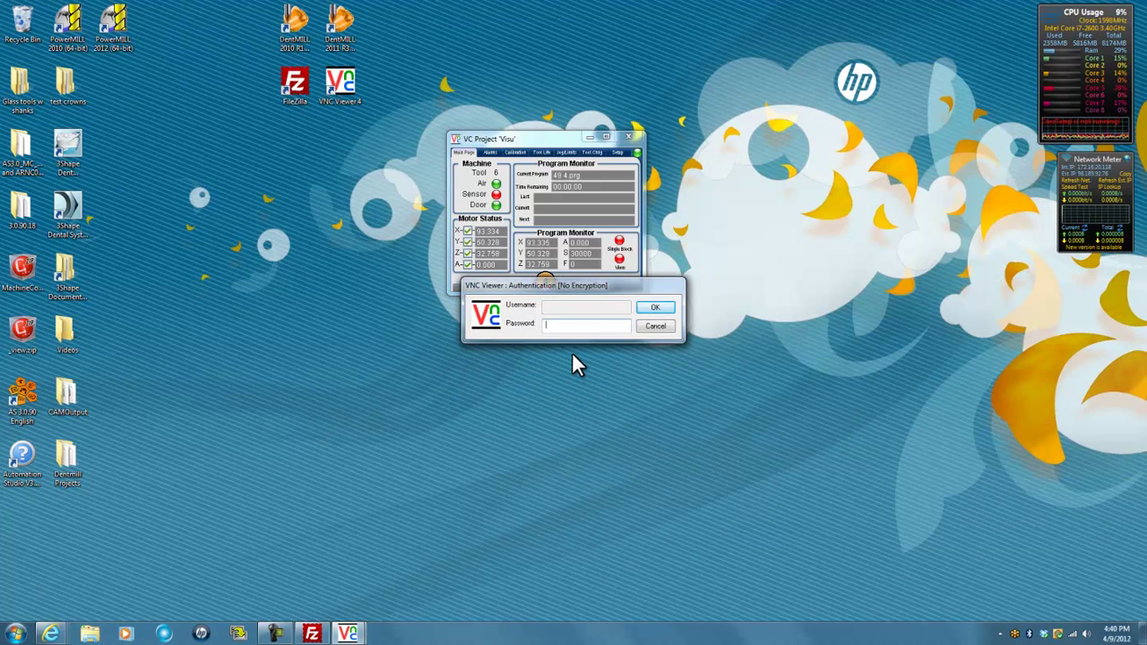
pyautogui.click(653, 309)
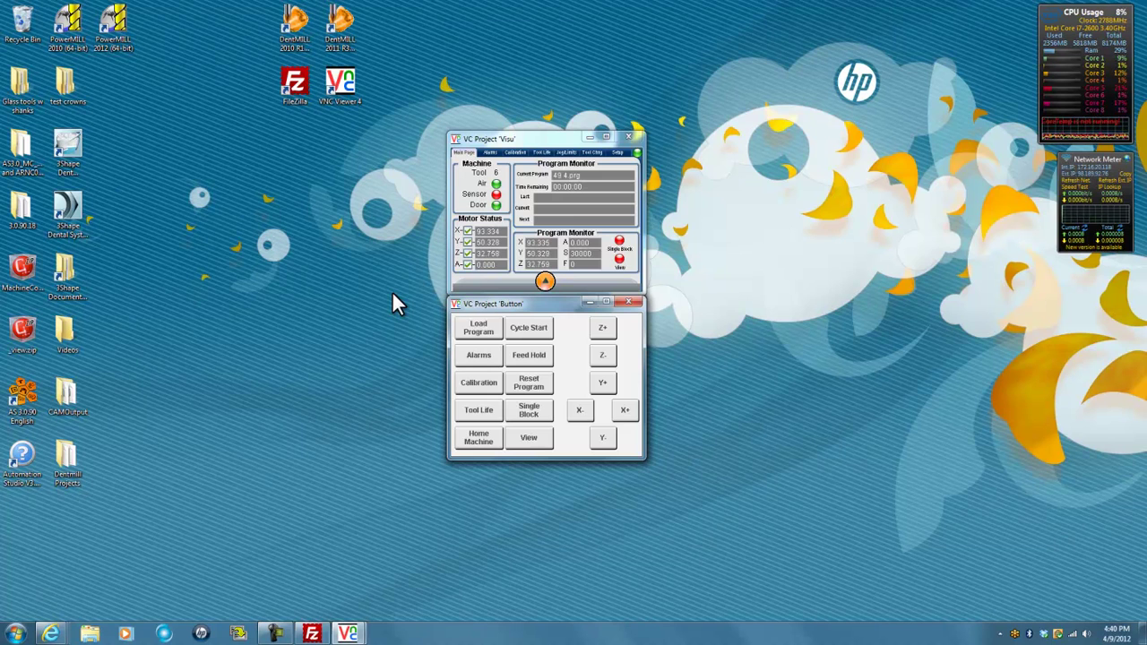
# - Reset the current program, then select 49 3.prg and confirm starting from the Beginning tool
pyautogui.click(528, 387)
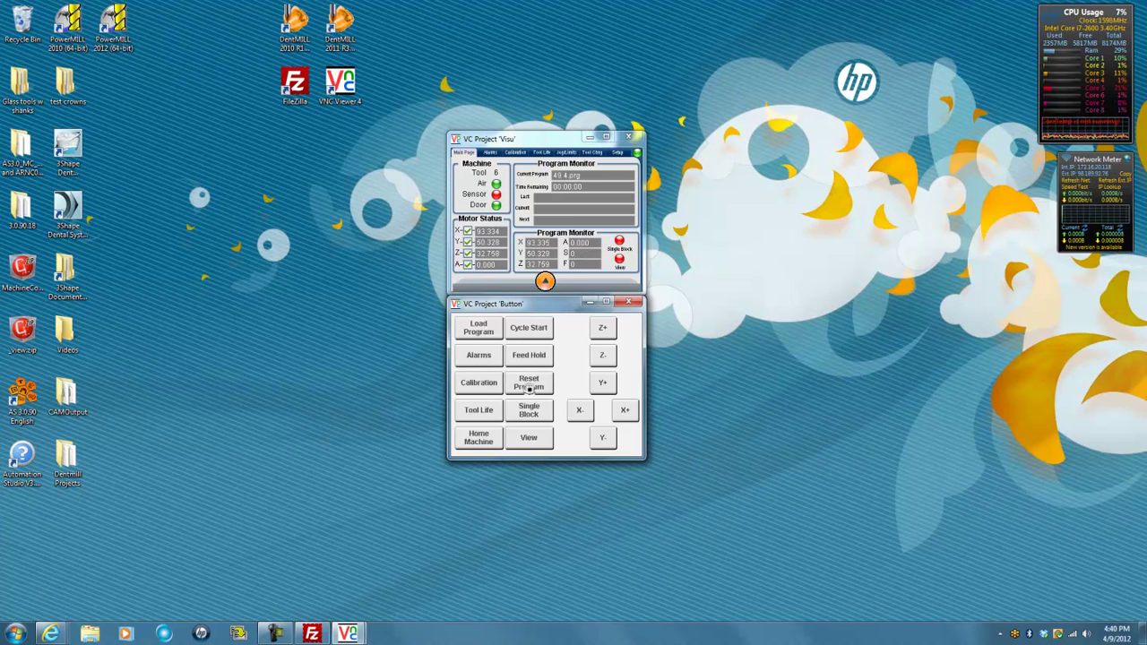
pyautogui.click(469, 325)
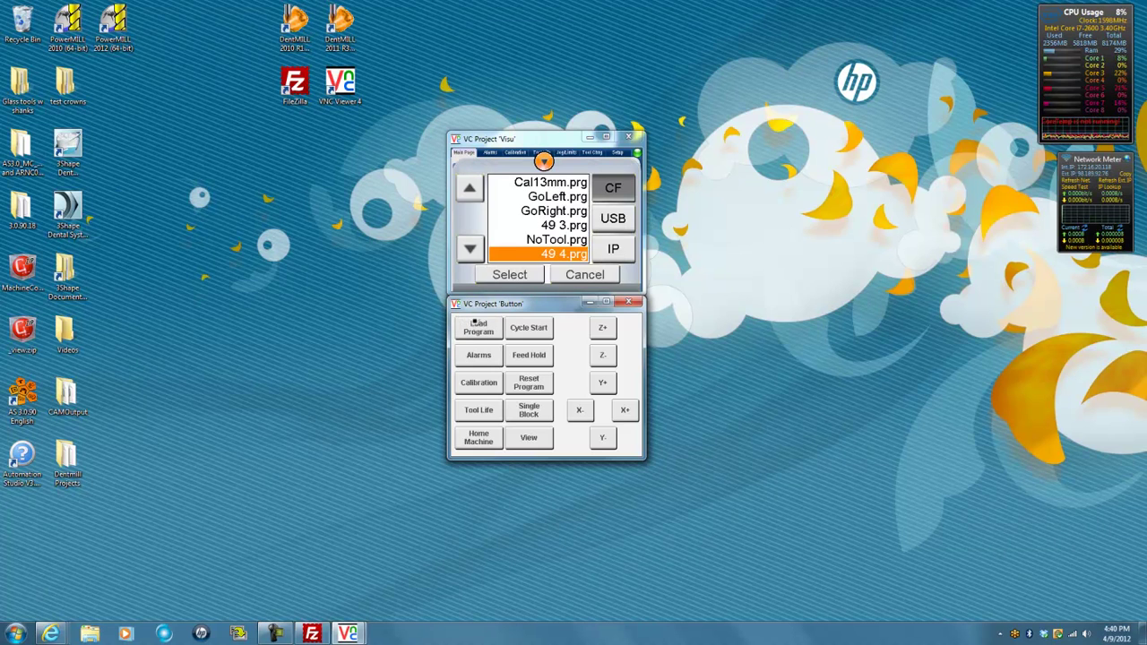
pyautogui.click(469, 188)
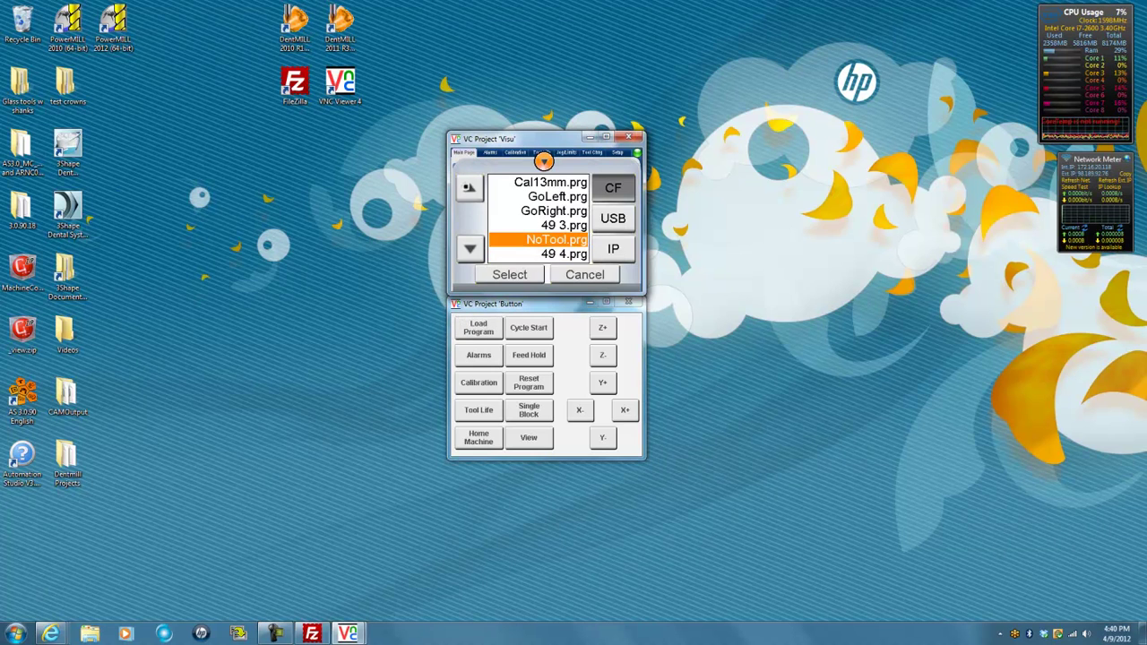
pyautogui.click(468, 186)
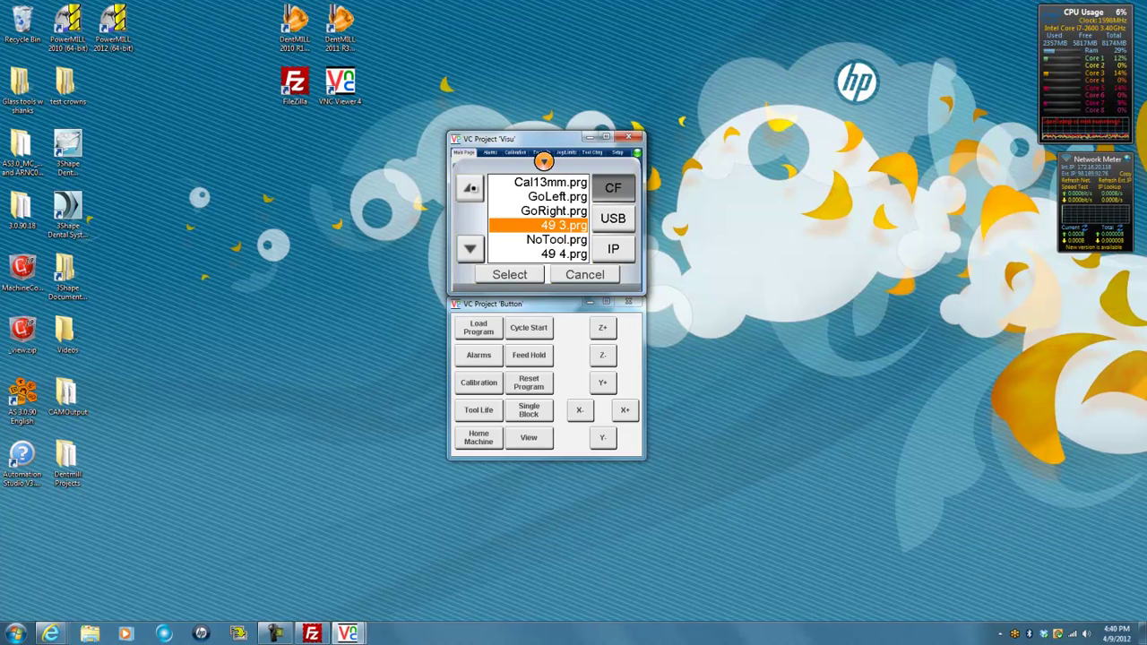
pyautogui.click(511, 275)
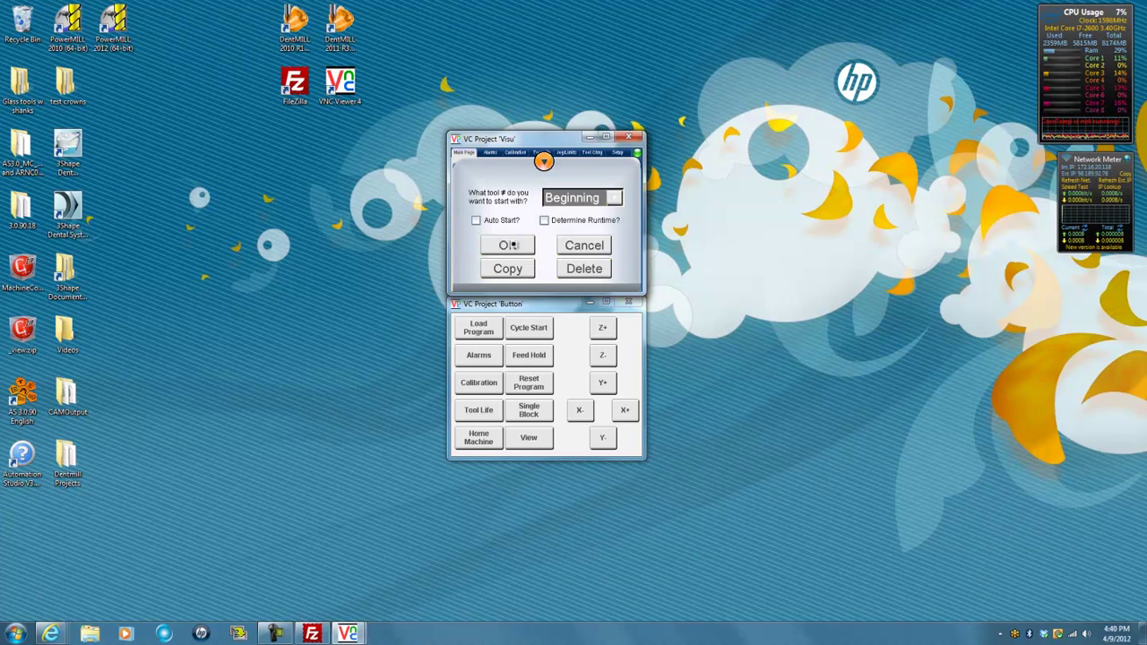
pyautogui.click(508, 245)
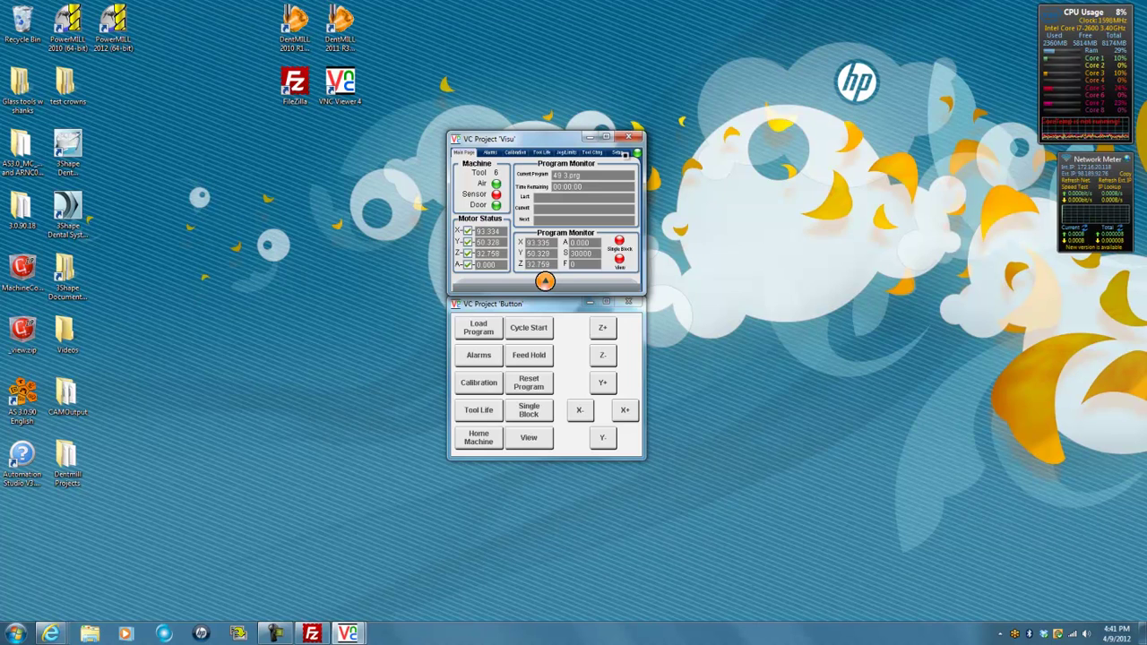
pyautogui.click(617, 152)
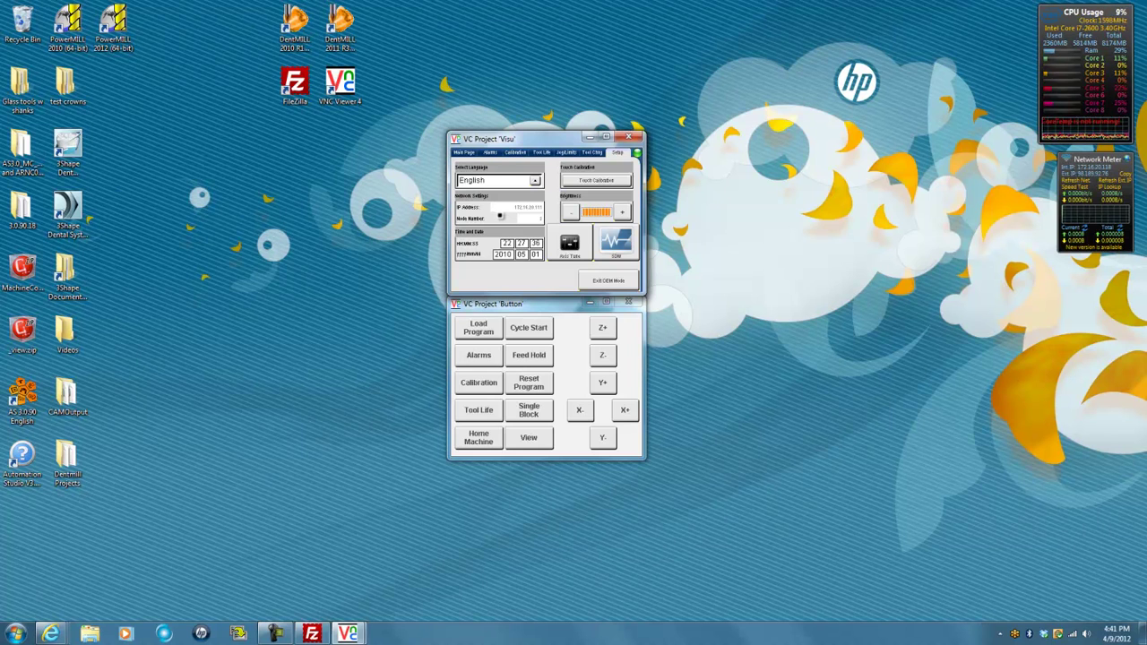
pyautogui.click(464, 154)
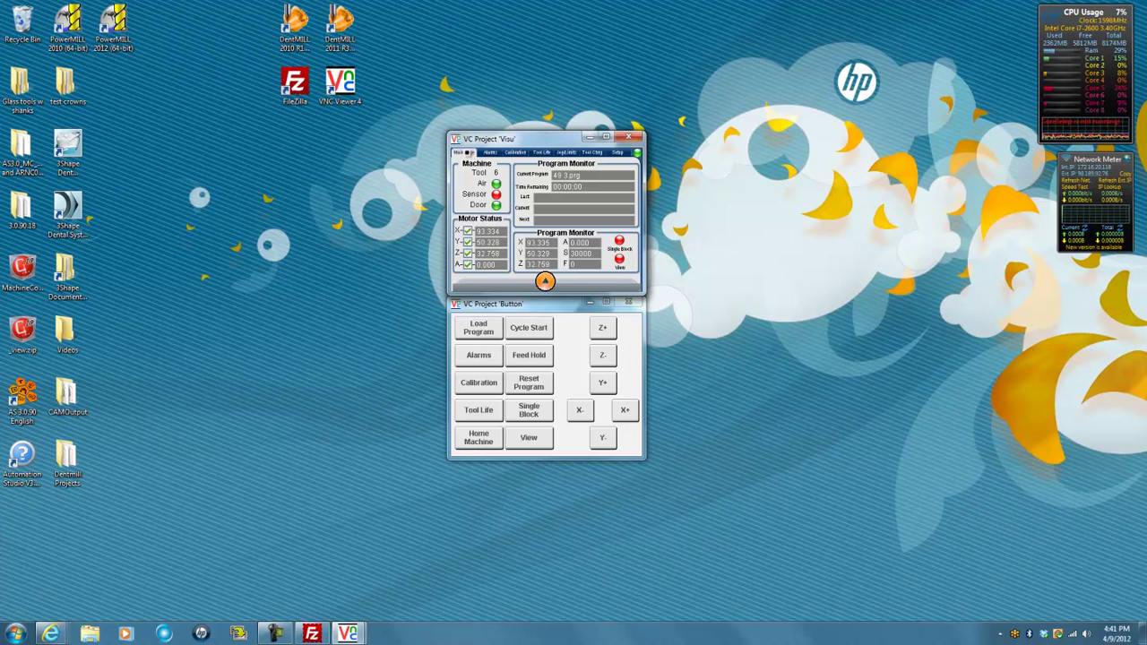